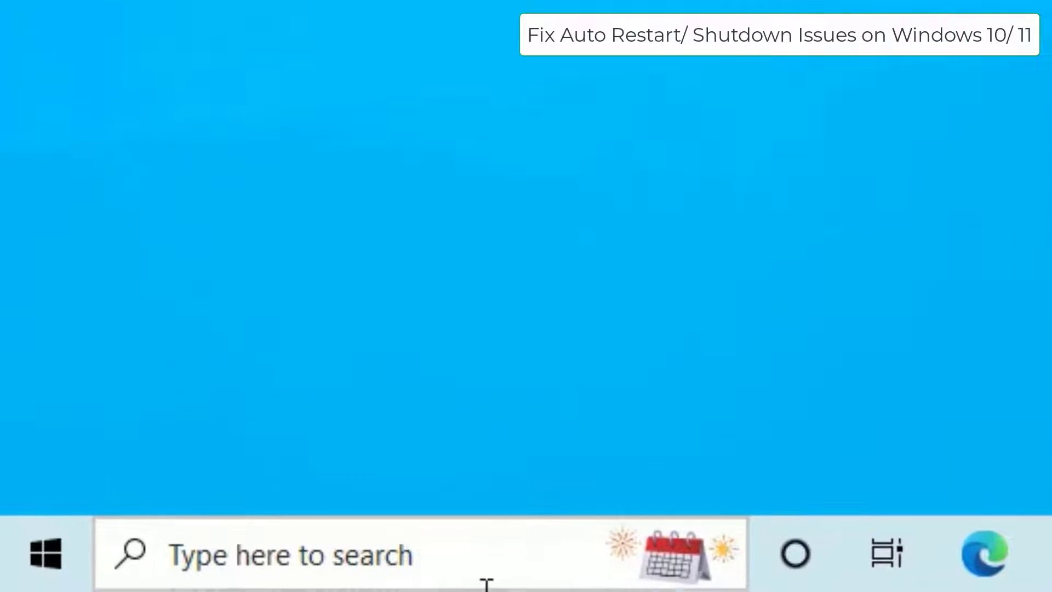
- Search Windows for 'advanced system setting' and open View advanced system settings
click(138, 589)
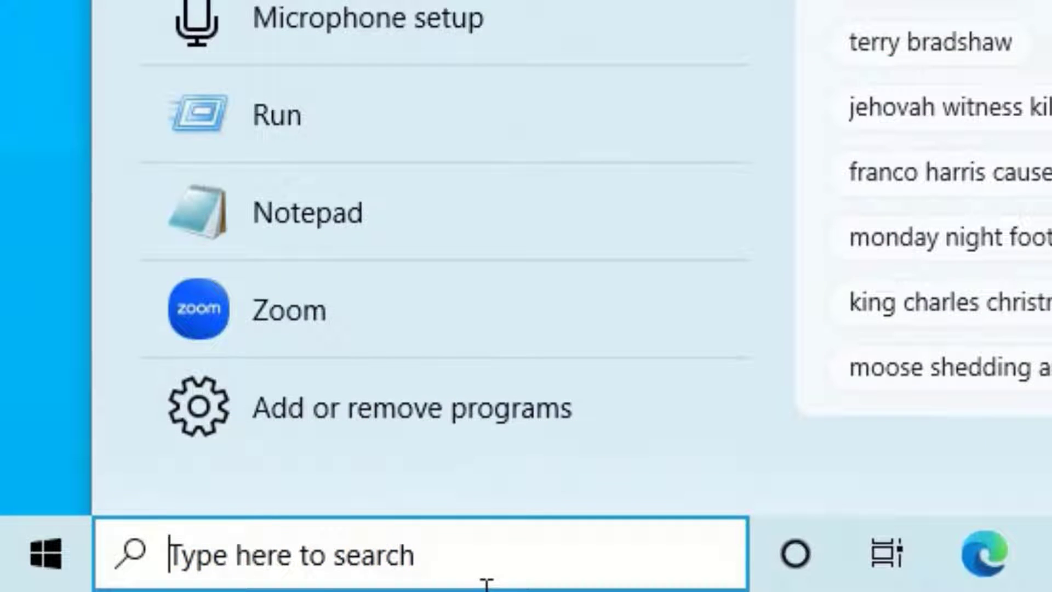
text(advanced sy)
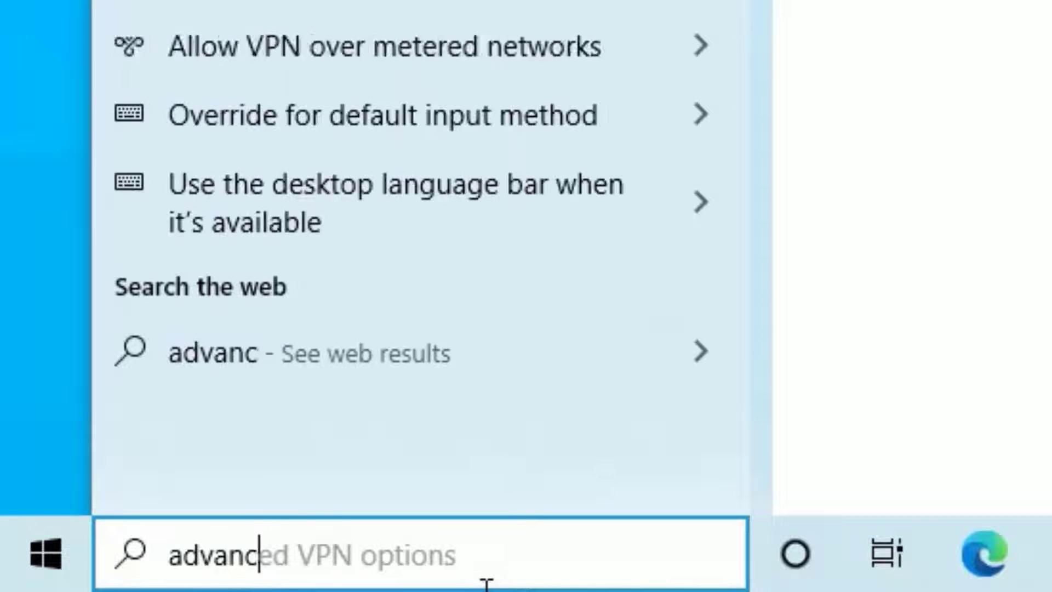
text(stem se)
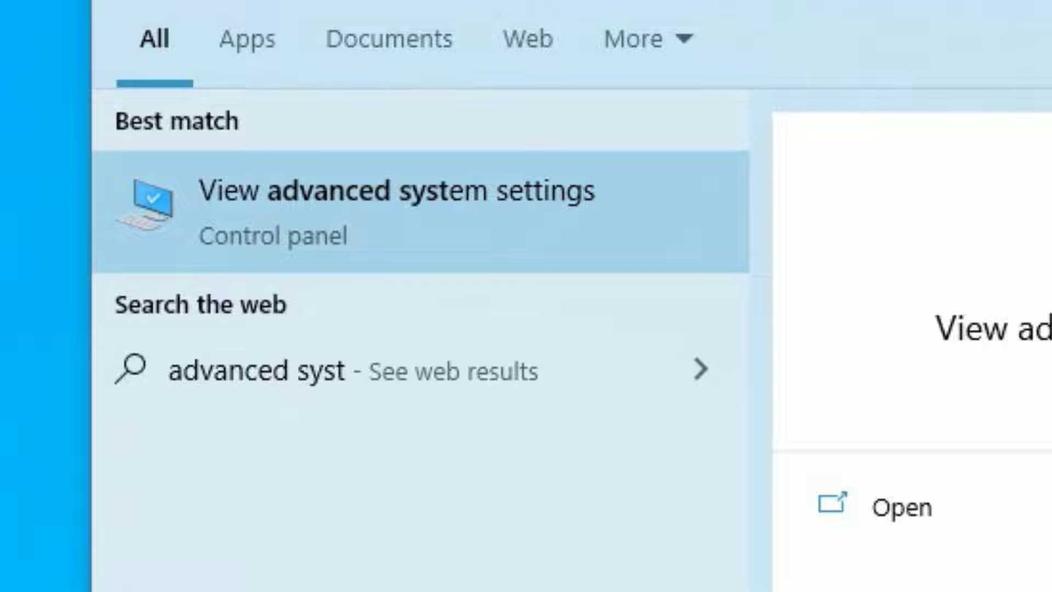
text(tting)
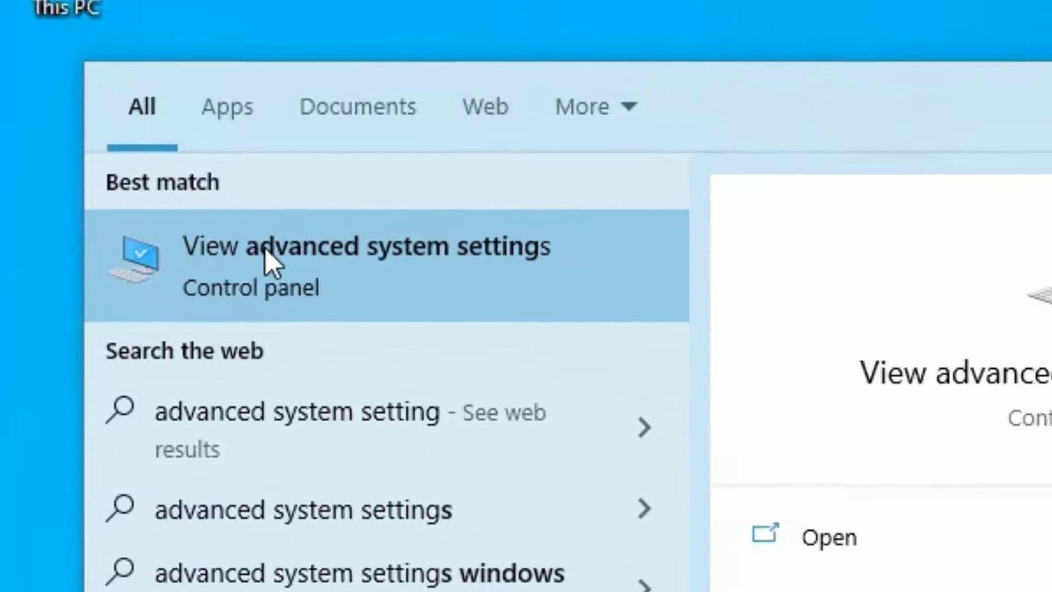
click(265, 248)
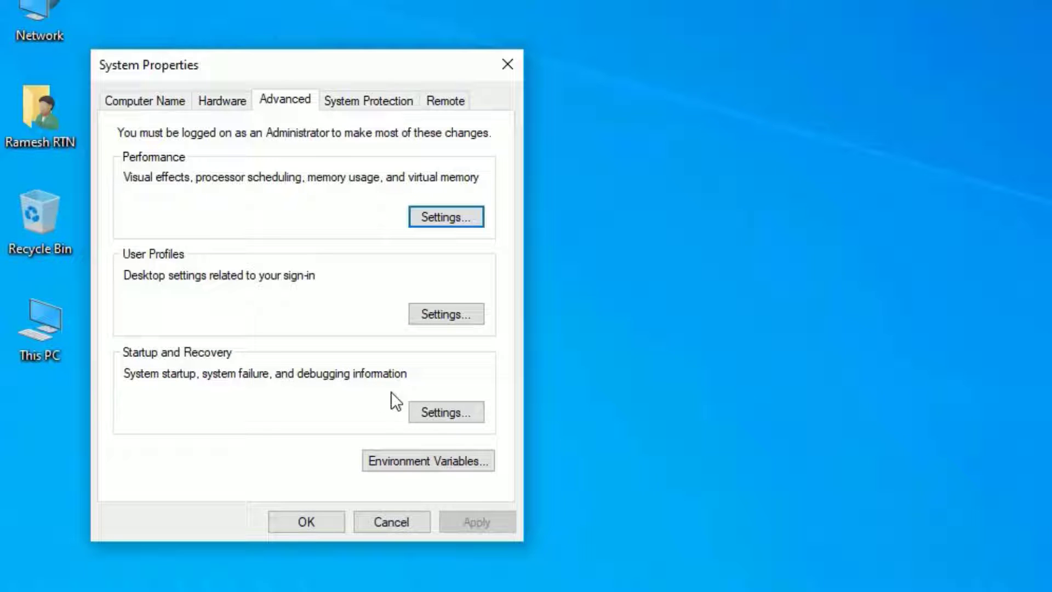
- Turn off Automatically restart in Startup and Recovery, accept the paging-file warning, and close System Properties
click(437, 415)
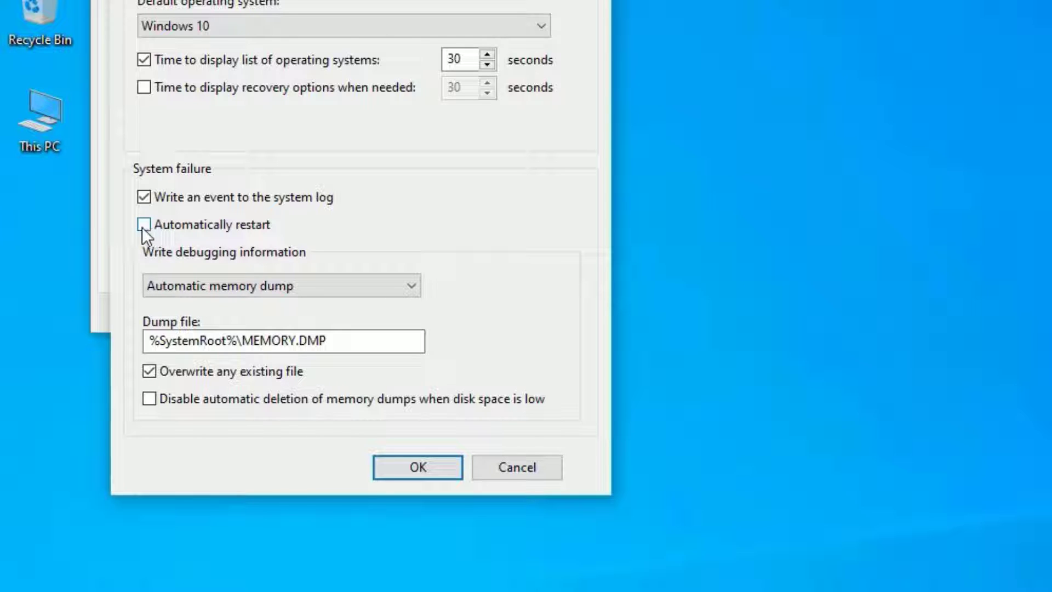
click(409, 478)
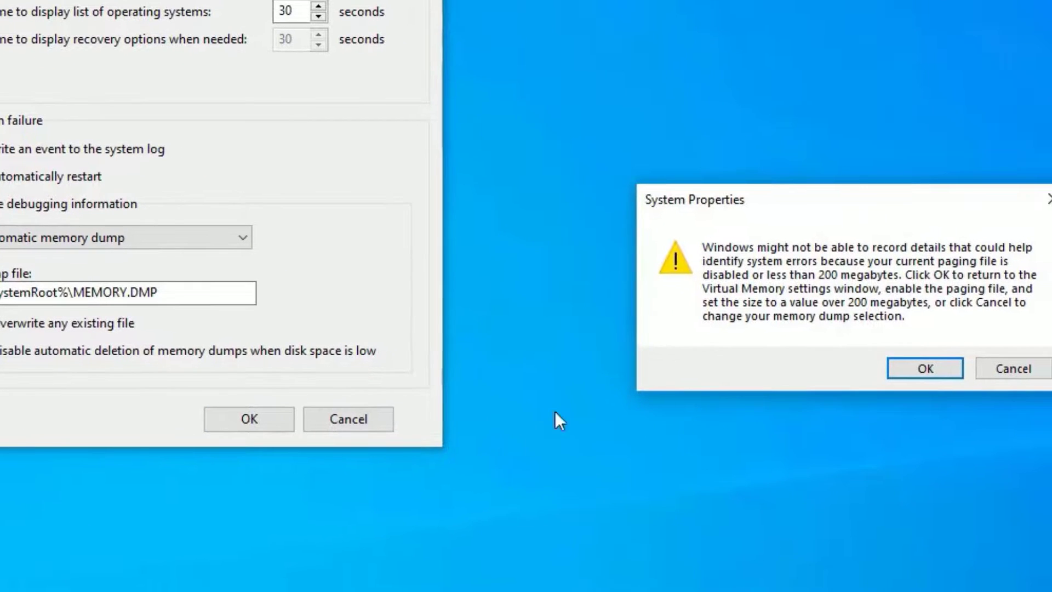
click(928, 377)
click(225, 278)
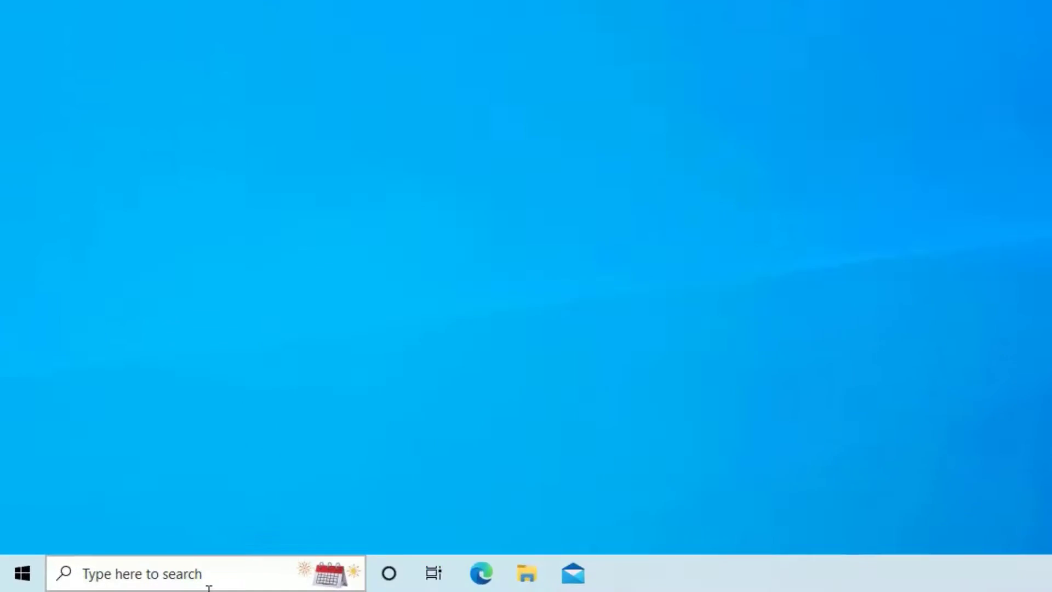
- Open the Run app from Windows Search and enter regedit
click(120, 581)
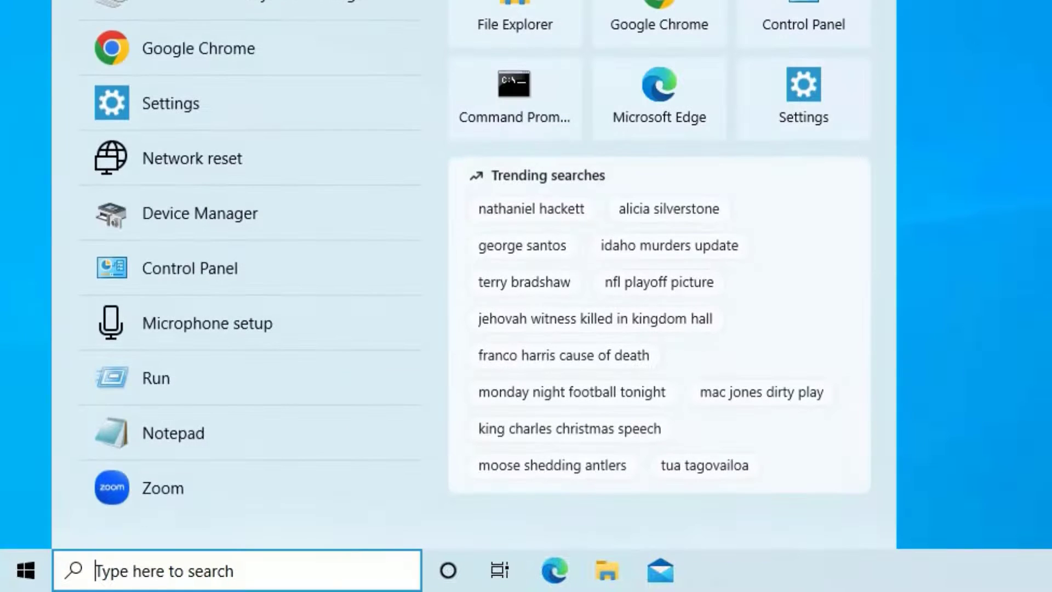
text(run)
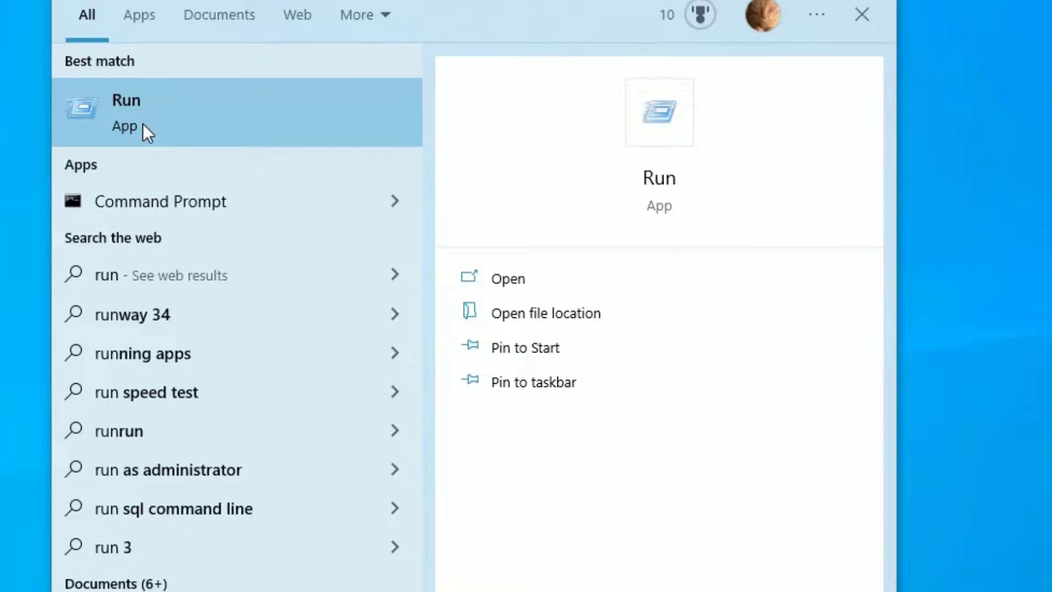
click(143, 125)
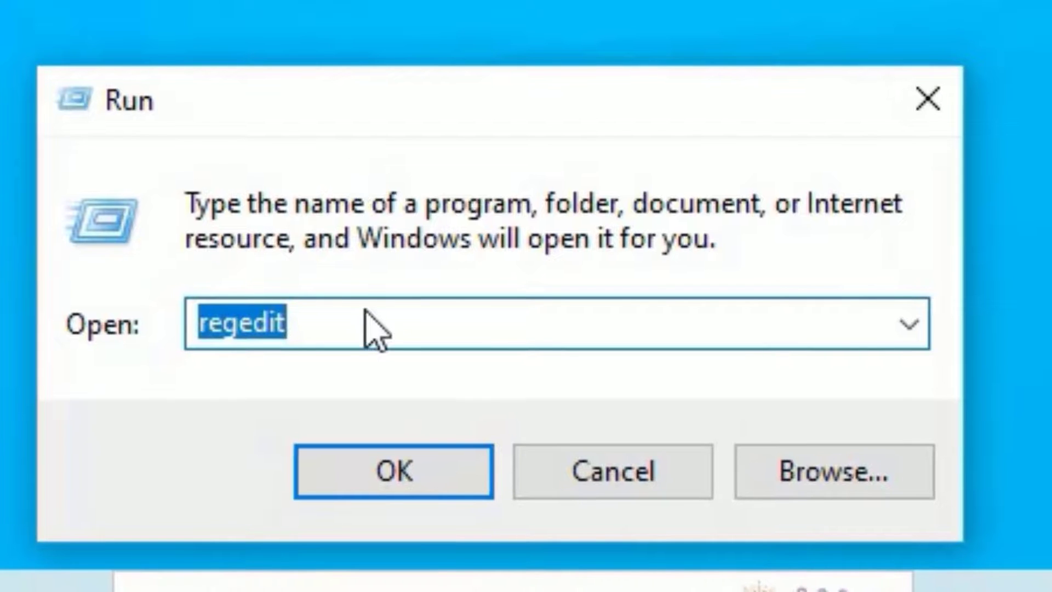
text(rege)
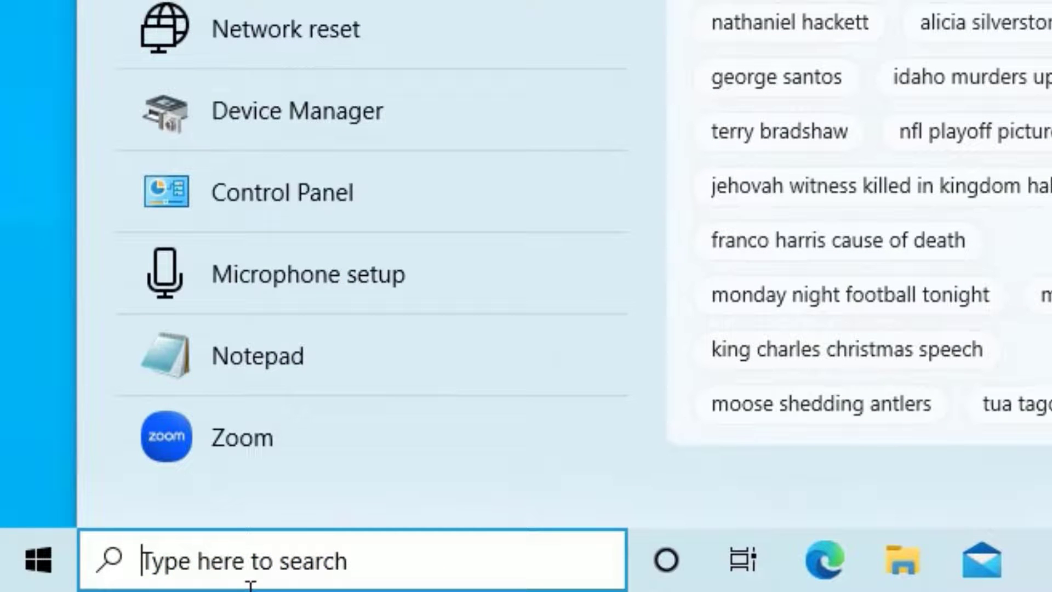
- Search 'registry' and launch Registry Editor, approving the administrator prompt
text(reg)
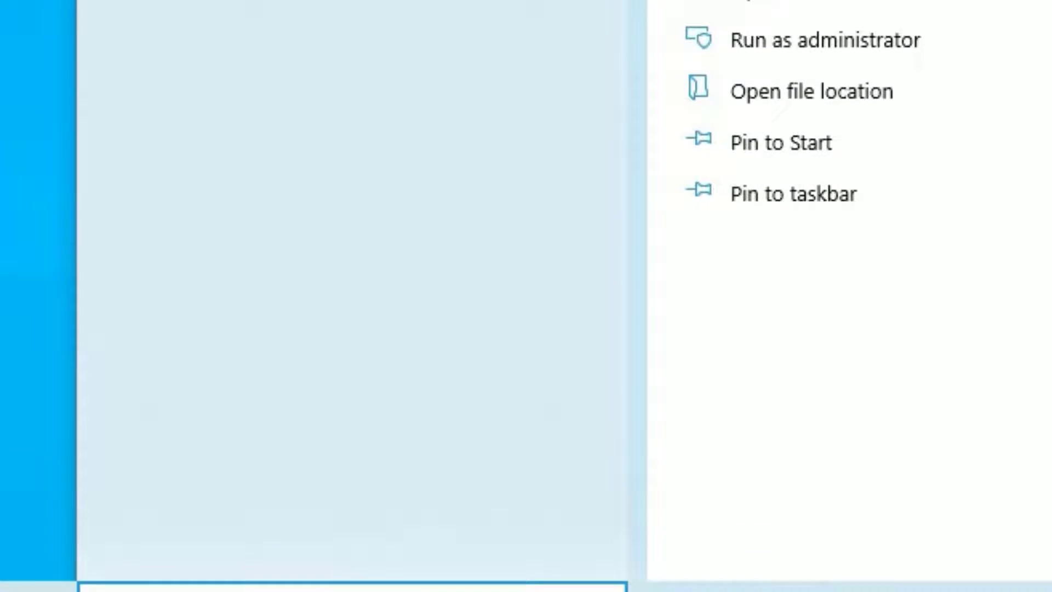
text(istry)
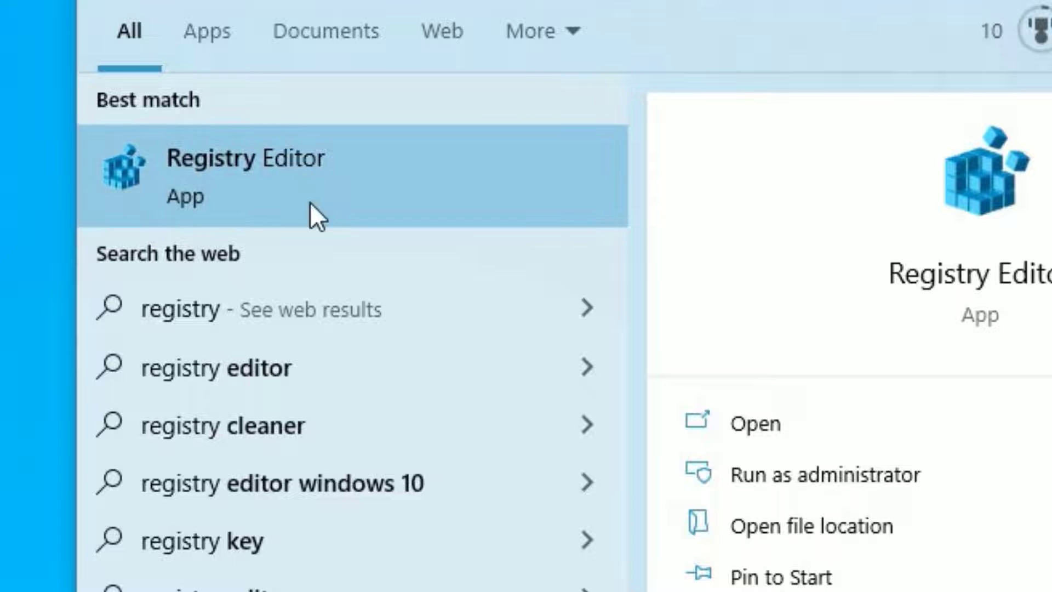
click(310, 202)
click(439, 359)
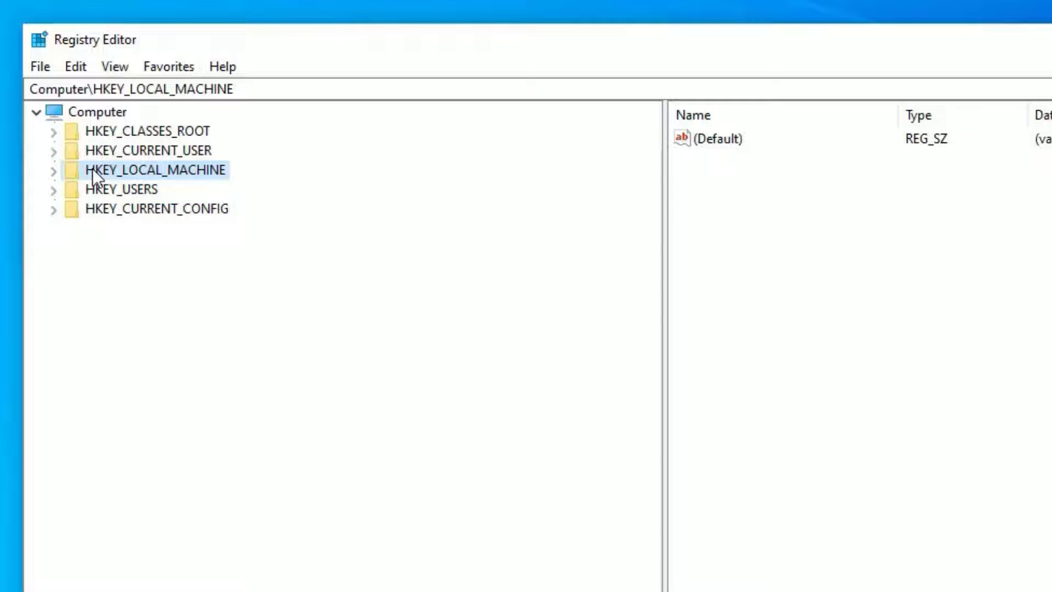
- Expand HKEY_LOCAL_MACHINE > SOFTWARE > Policies > Microsoft > Windows in the key tree
click(50, 172)
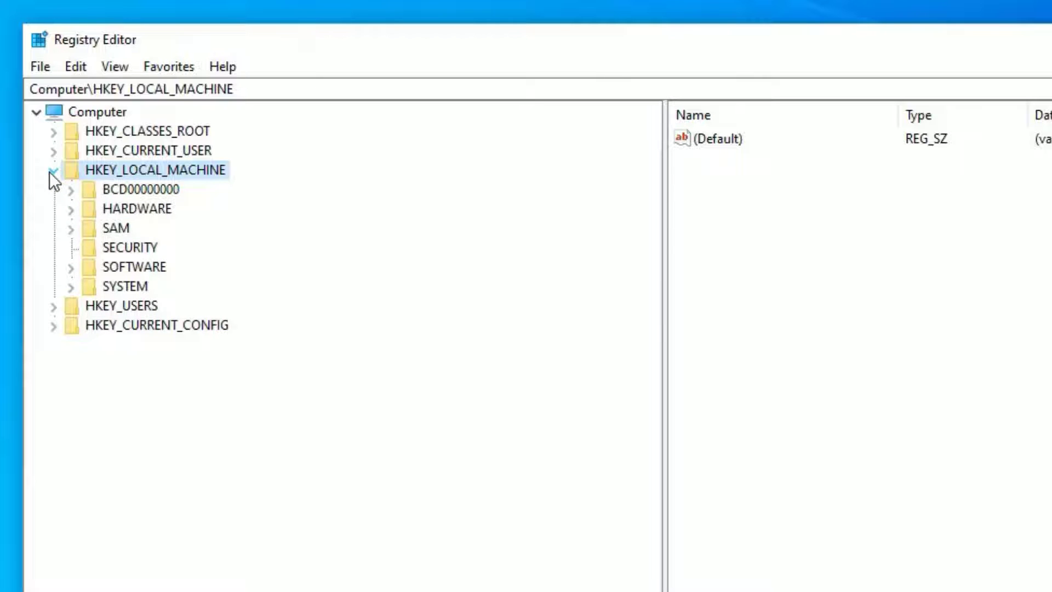
click(71, 268)
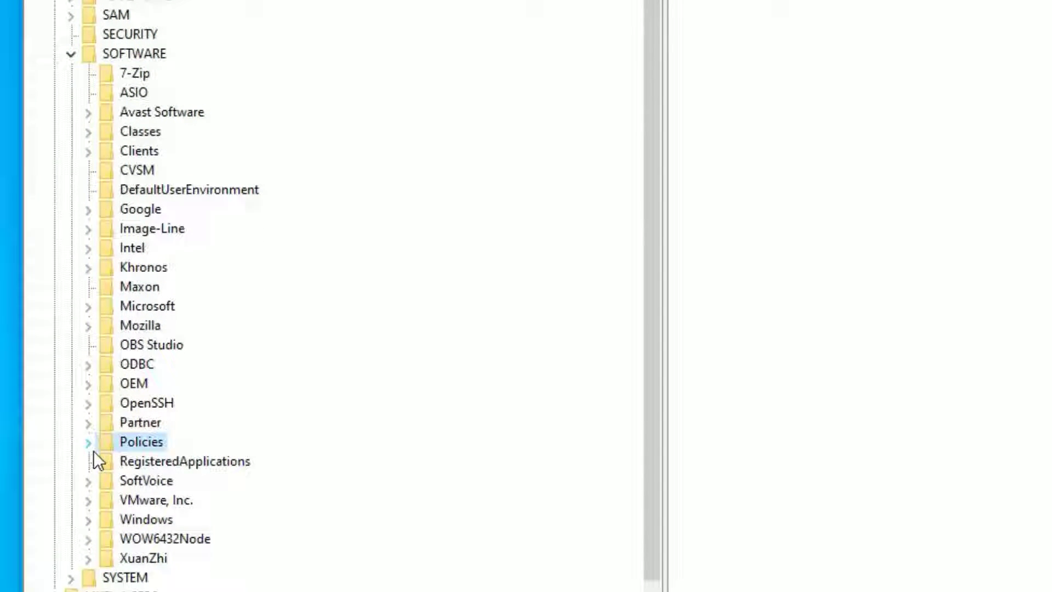
click(89, 442)
click(144, 461)
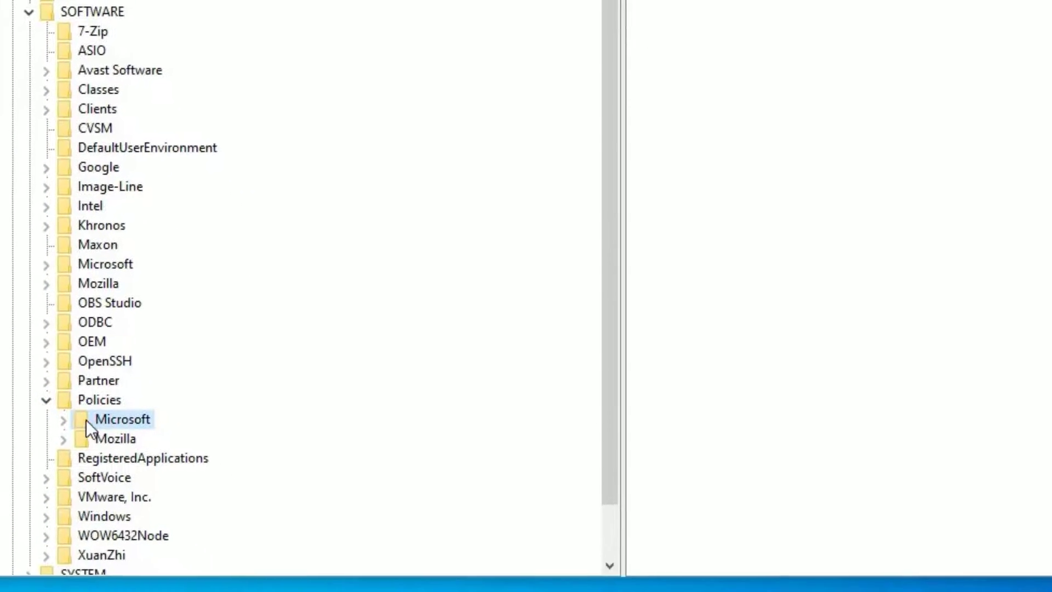
click(64, 420)
scroll(142, 403, down, 2)
click(139, 400)
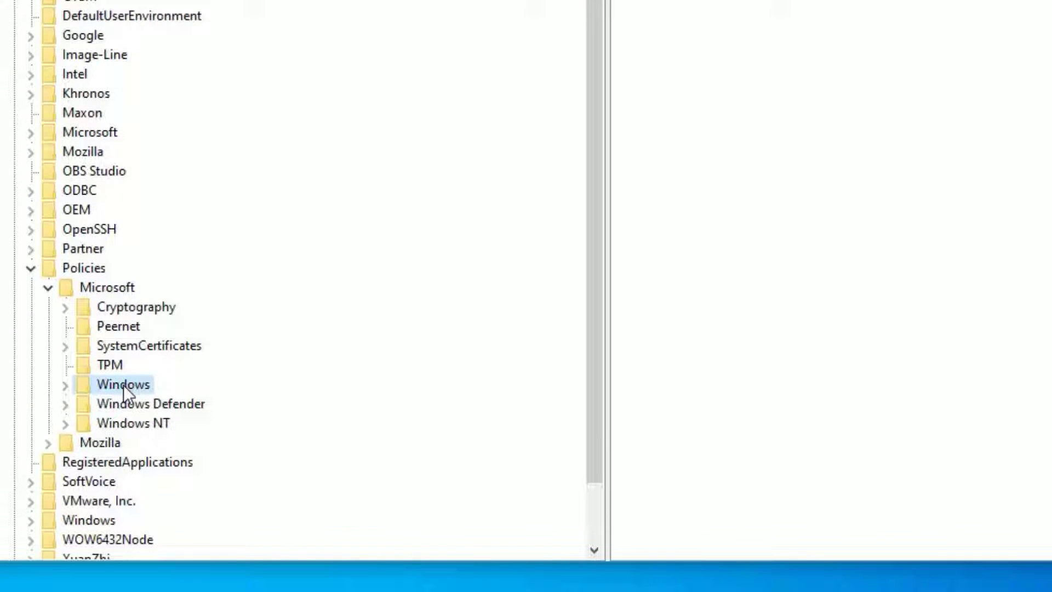
click(66, 386)
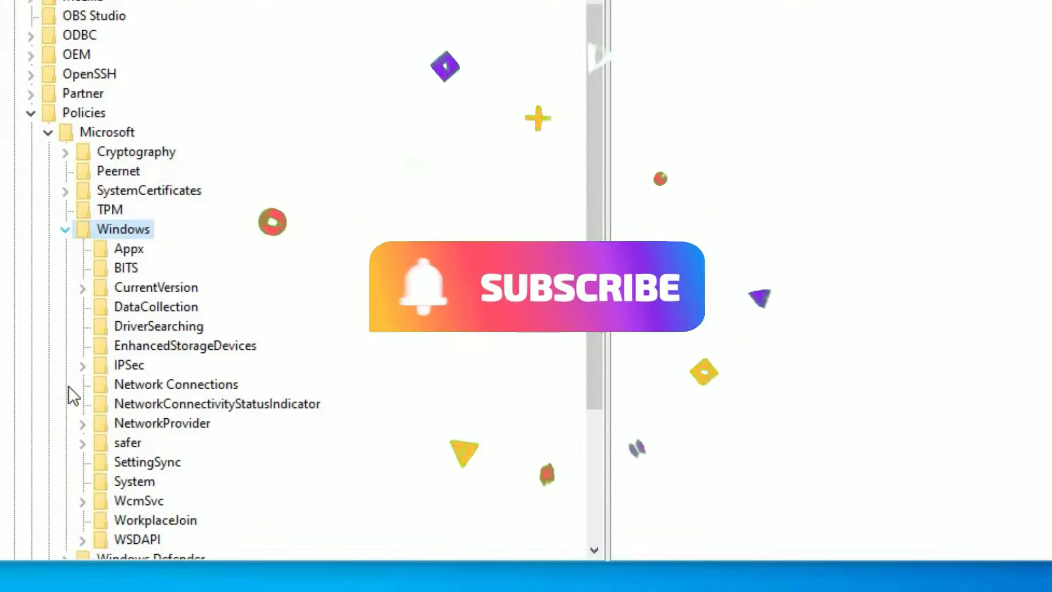
scroll(137, 329, down, 2)
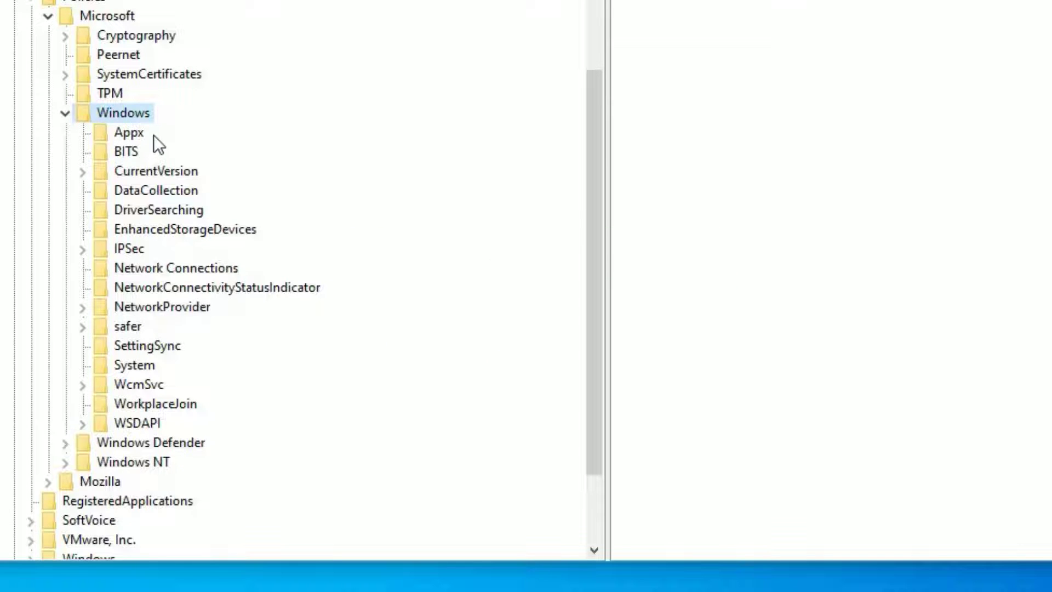
- Create a new key named WindowsUpdates under the Windows key
right_click(142, 124)
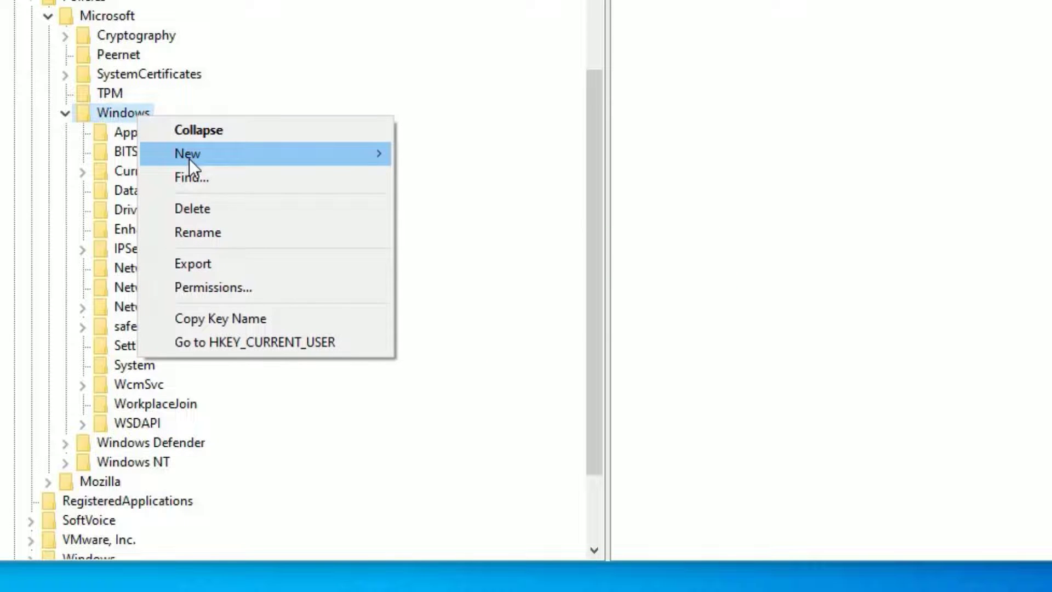
mouse_move(189, 159)
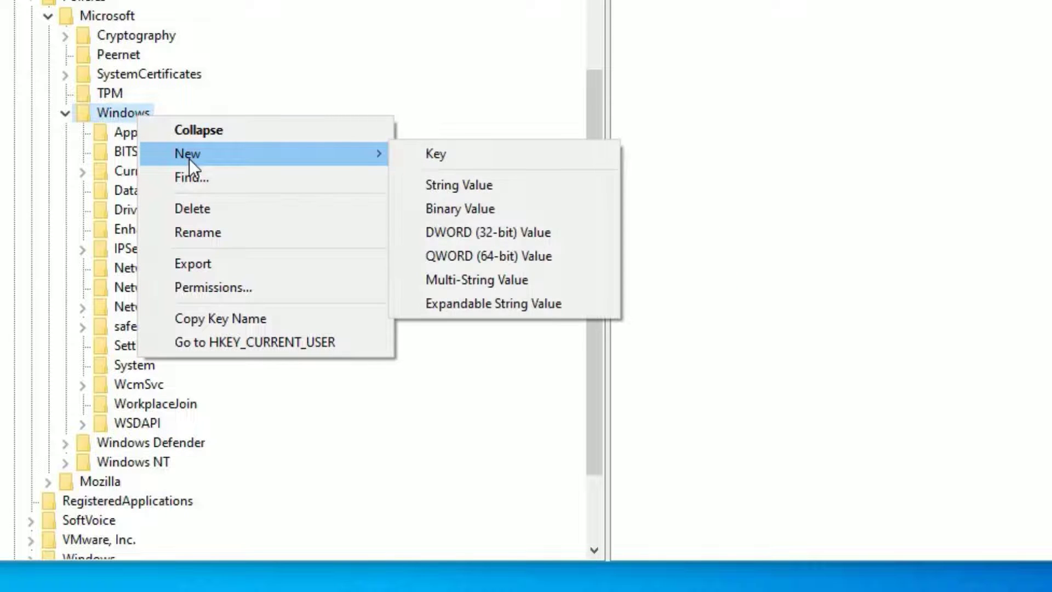
click(427, 155)
click(153, 442)
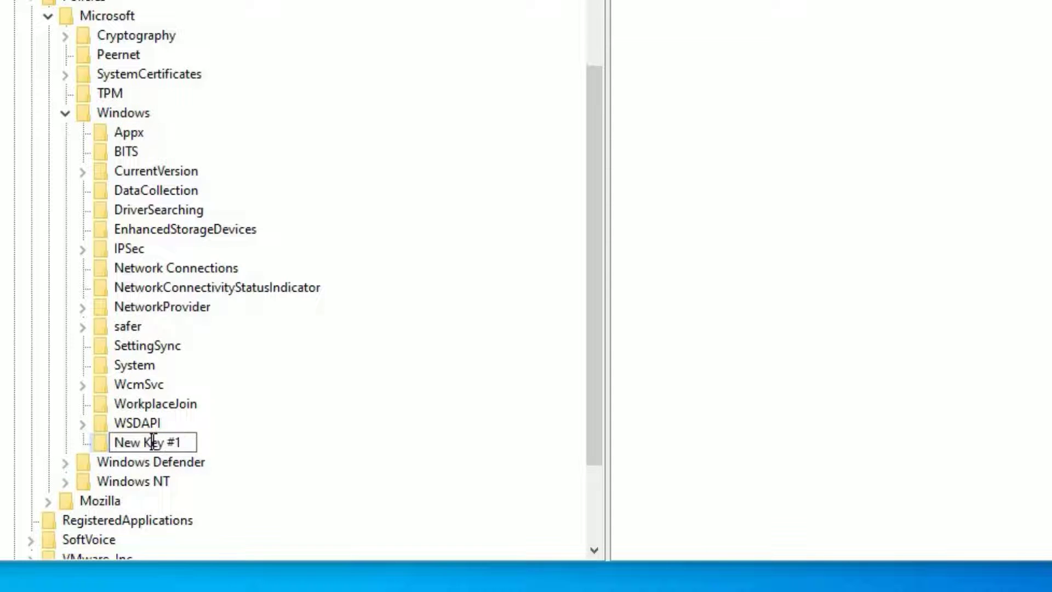
key(ctrl+a)
text(Wind)
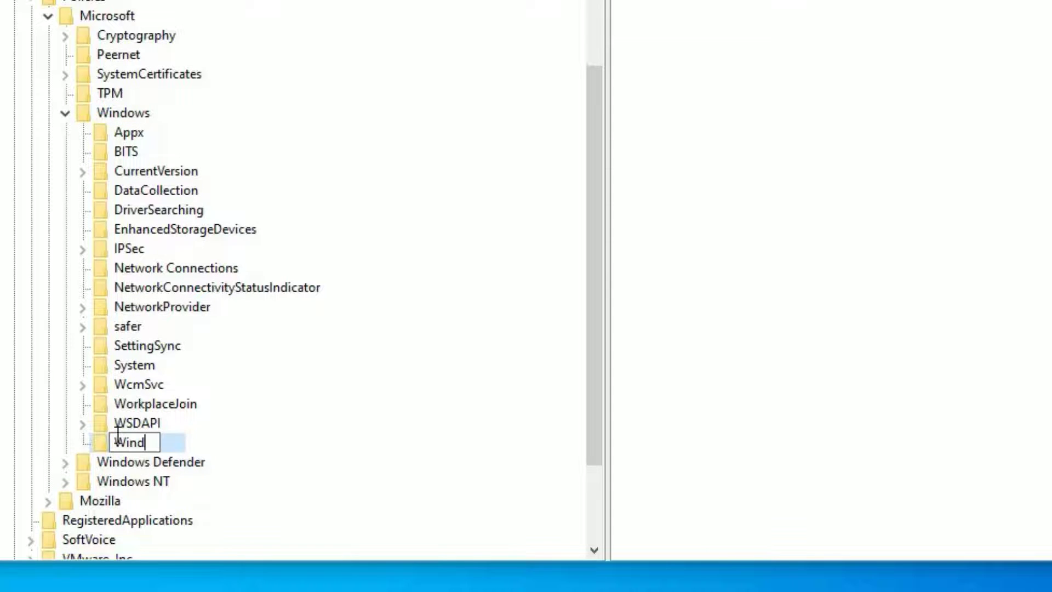
text(owsUpda)
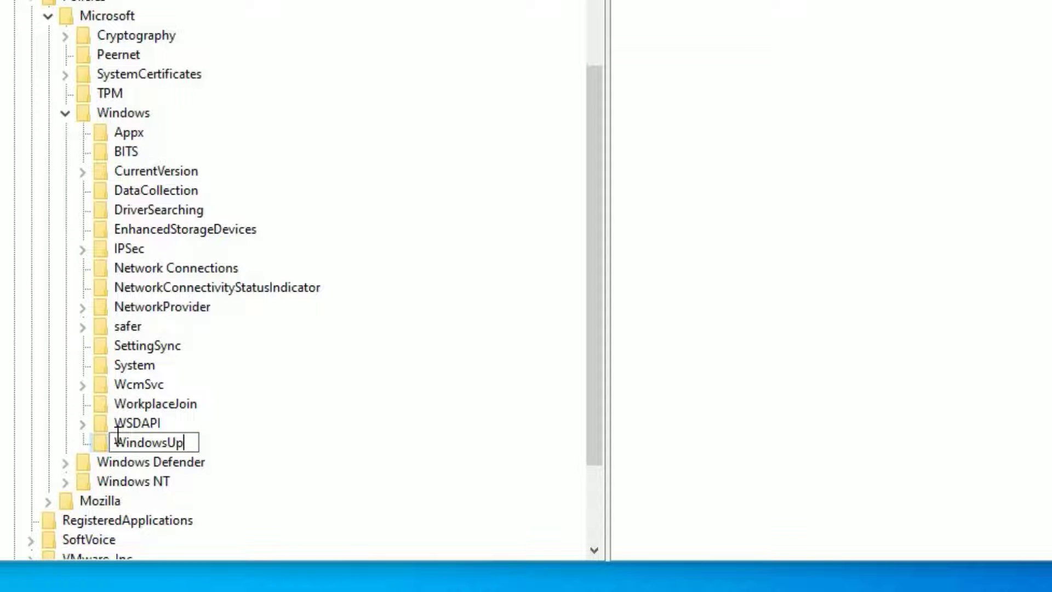
text(tes)
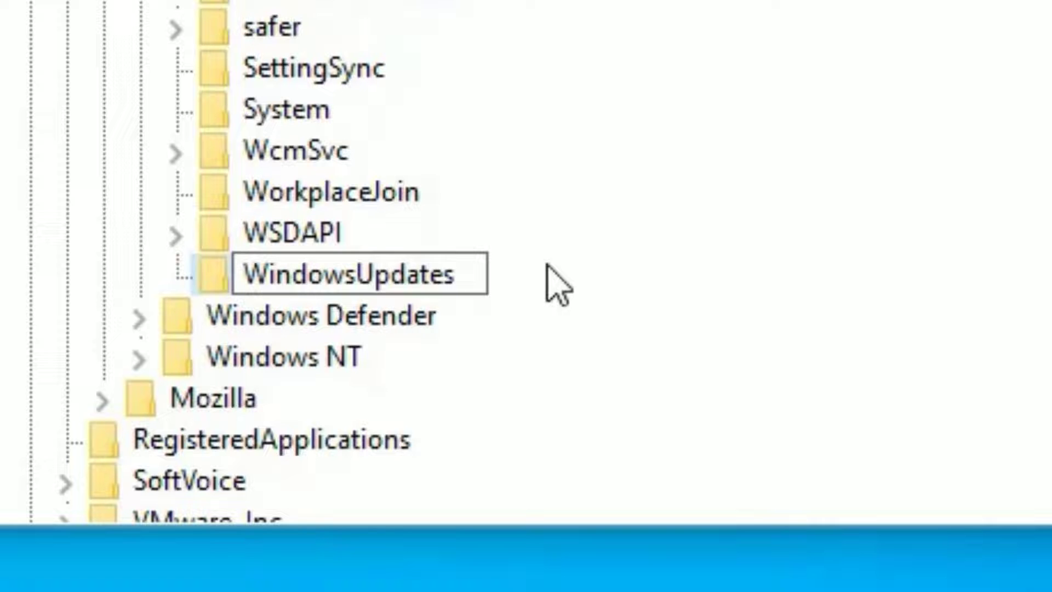
key(Return)
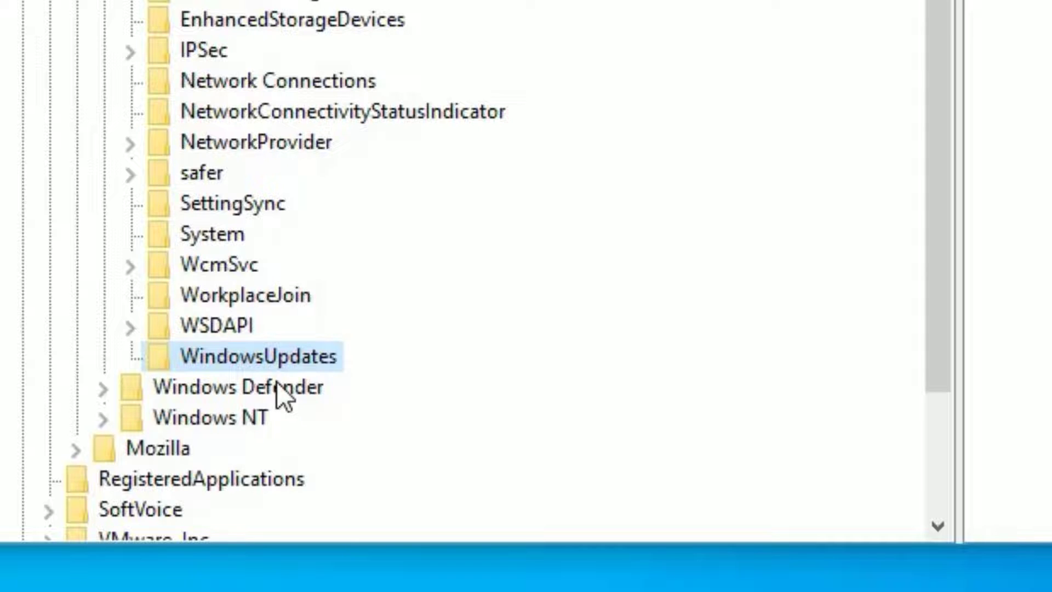
- Add a subkey named AU inside WindowsUpdates
right_click(274, 359)
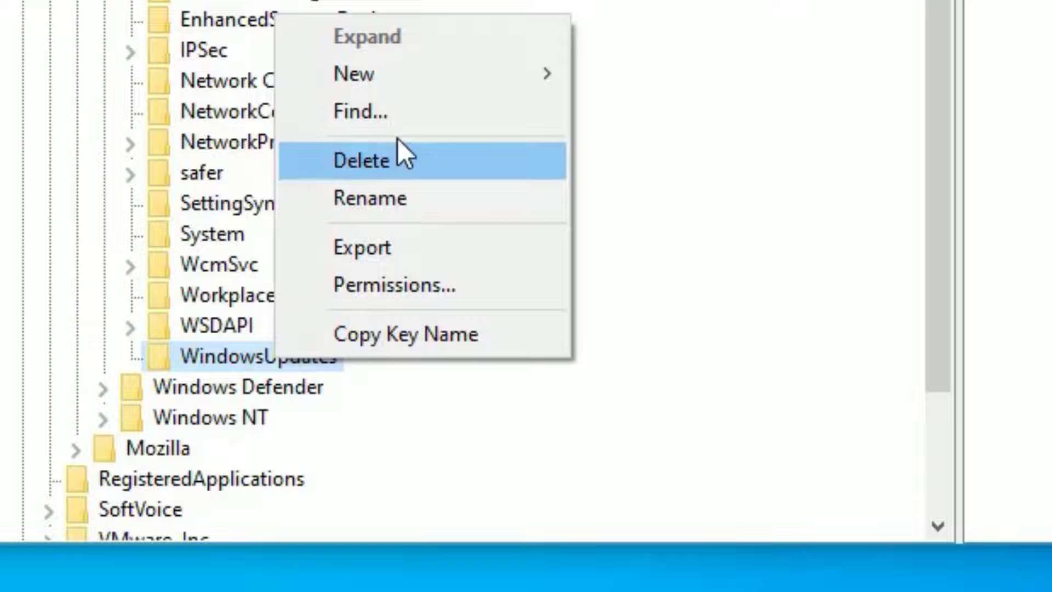
mouse_move(445, 83)
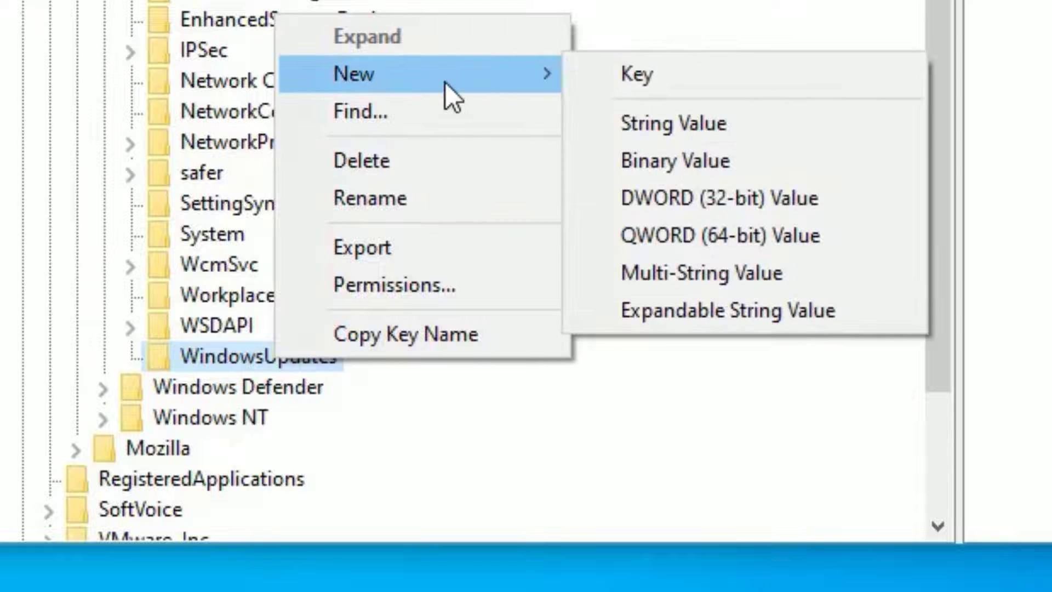
click(651, 77)
text(AU)
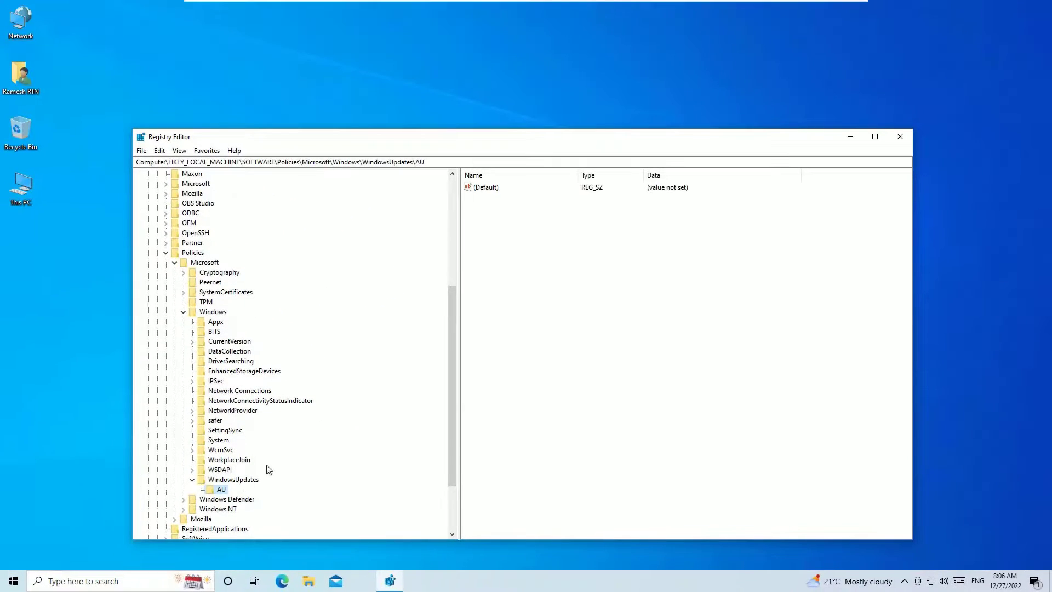
click(213, 388)
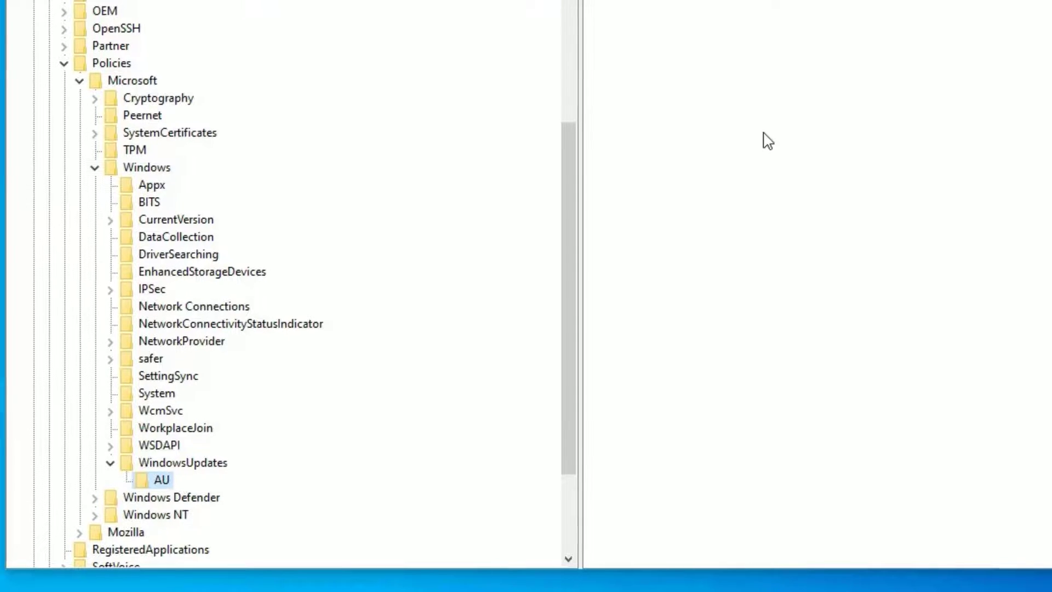
- Create a new DWORD (32-bit) value in the AU key and name it NoAutoRebootWithLoggedOnUser
right_click(688, 54)
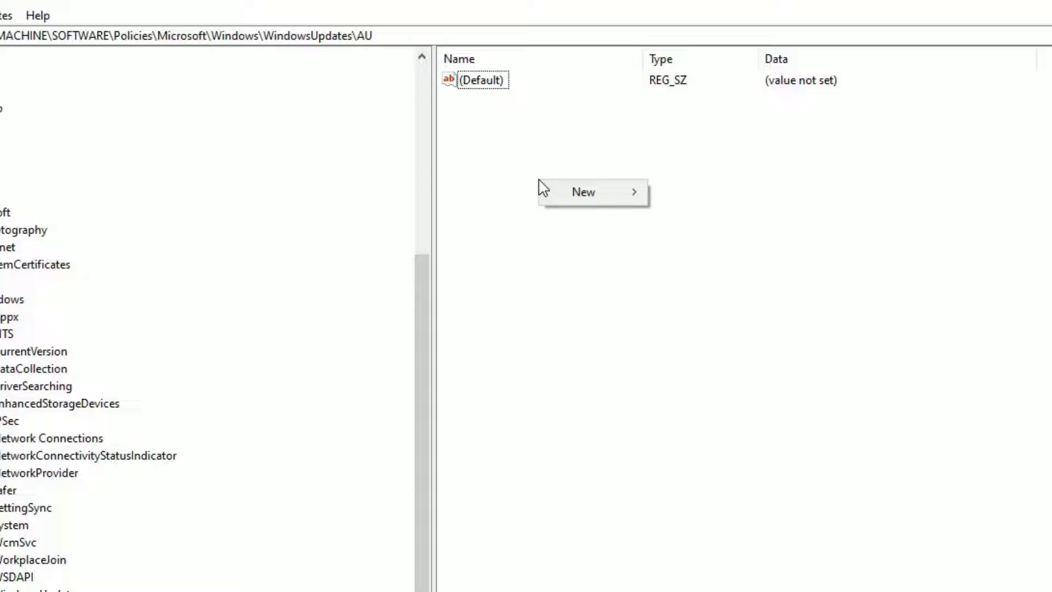
mouse_move(573, 190)
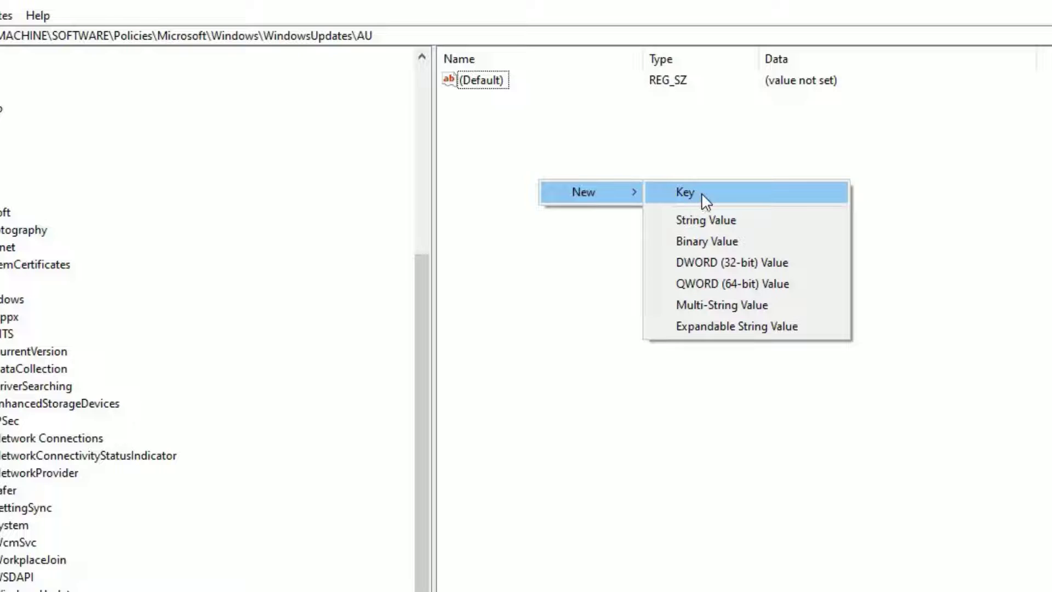
click(729, 268)
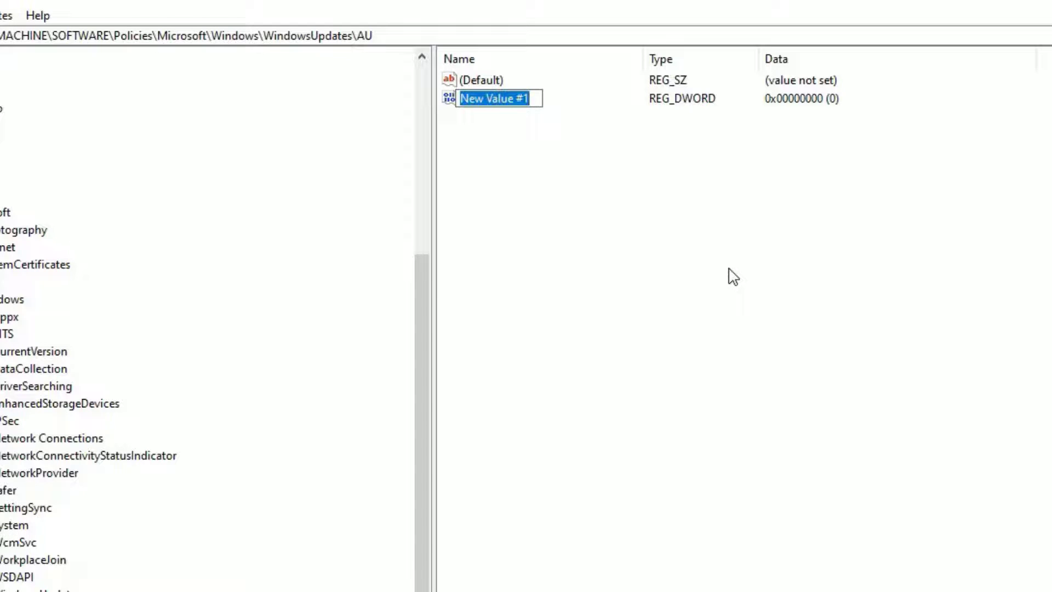
text(NoAut)
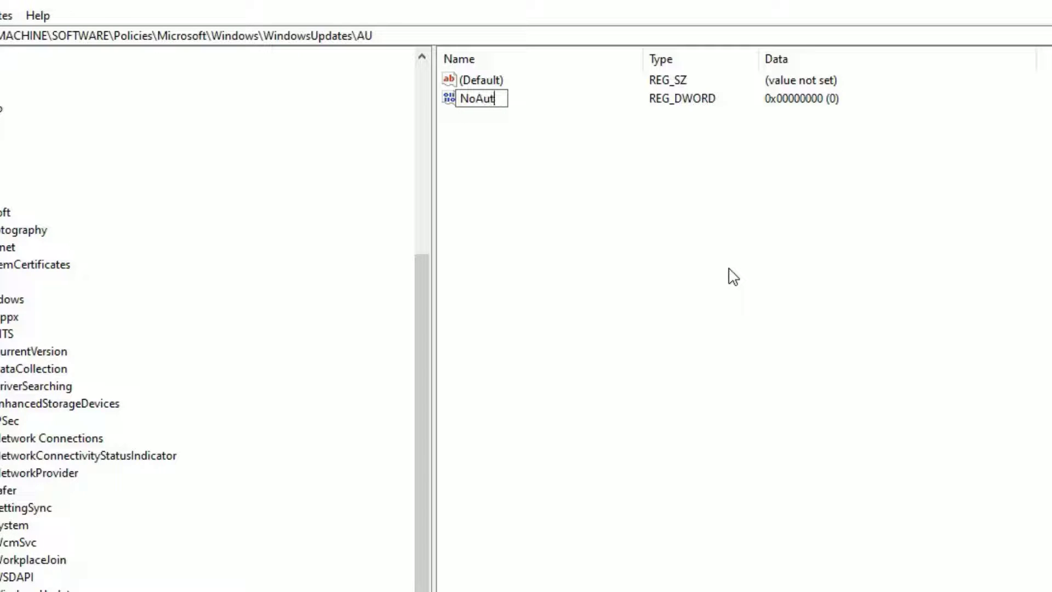
text(oRebootWit)
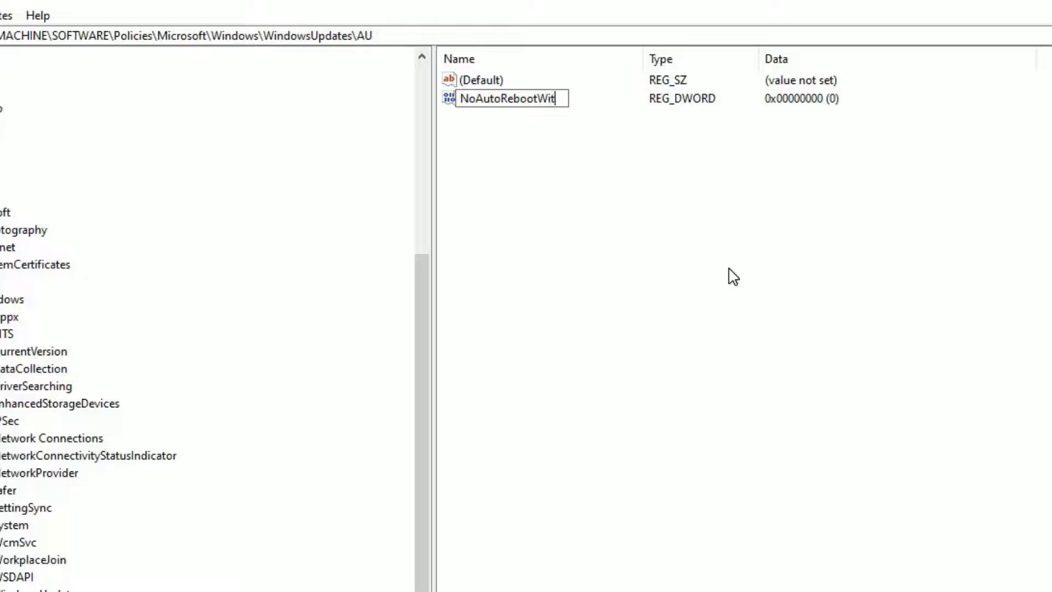
text(hLoggedOnUs)
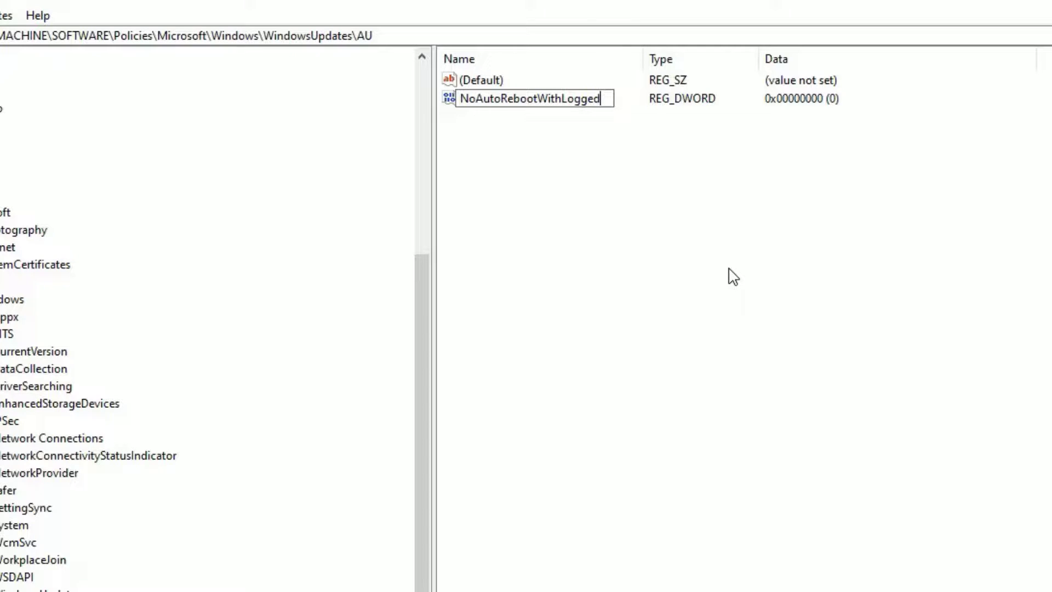
text(er)
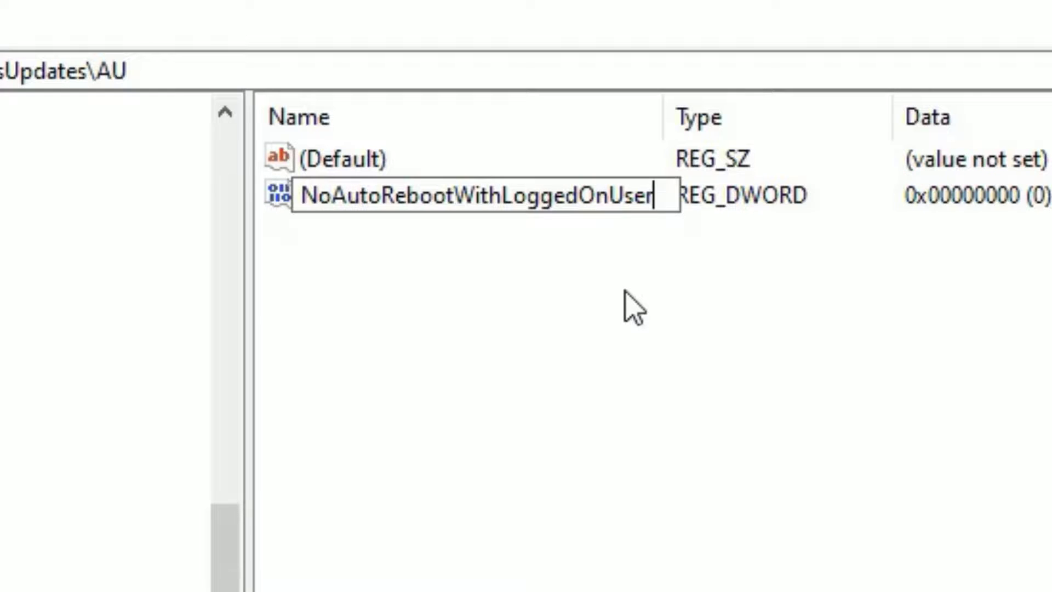
key(Return)
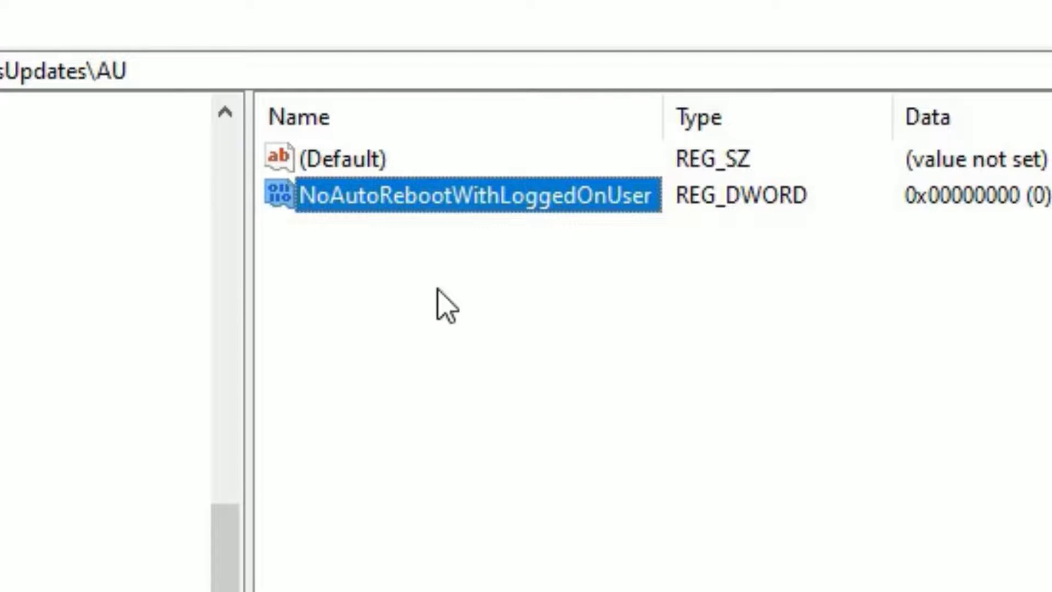
- Modify NoAutoRebootWithLoggedOnUser so its value data is 1
right_click(366, 213)
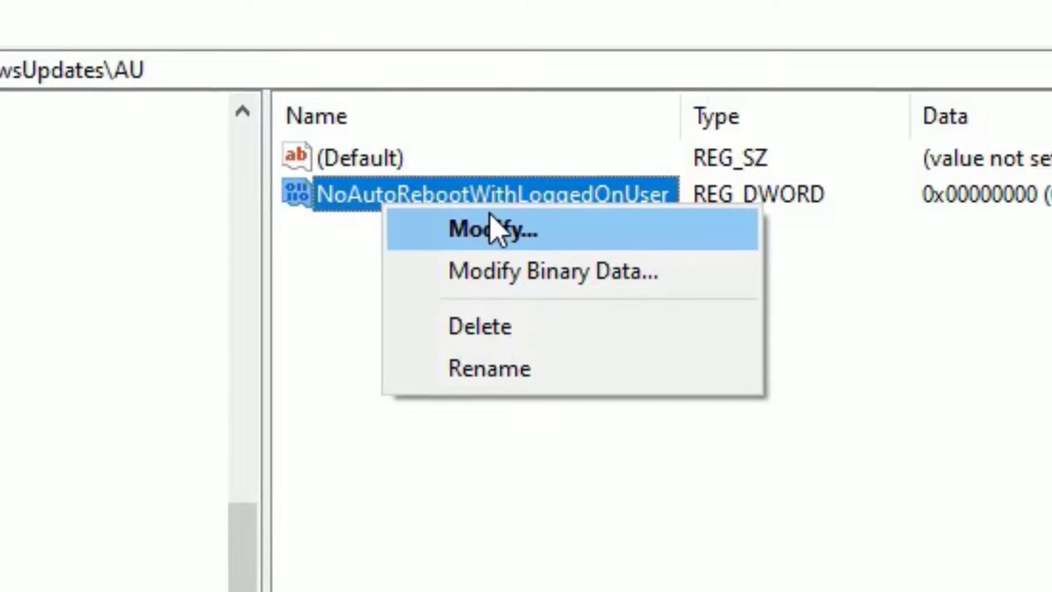
click(476, 229)
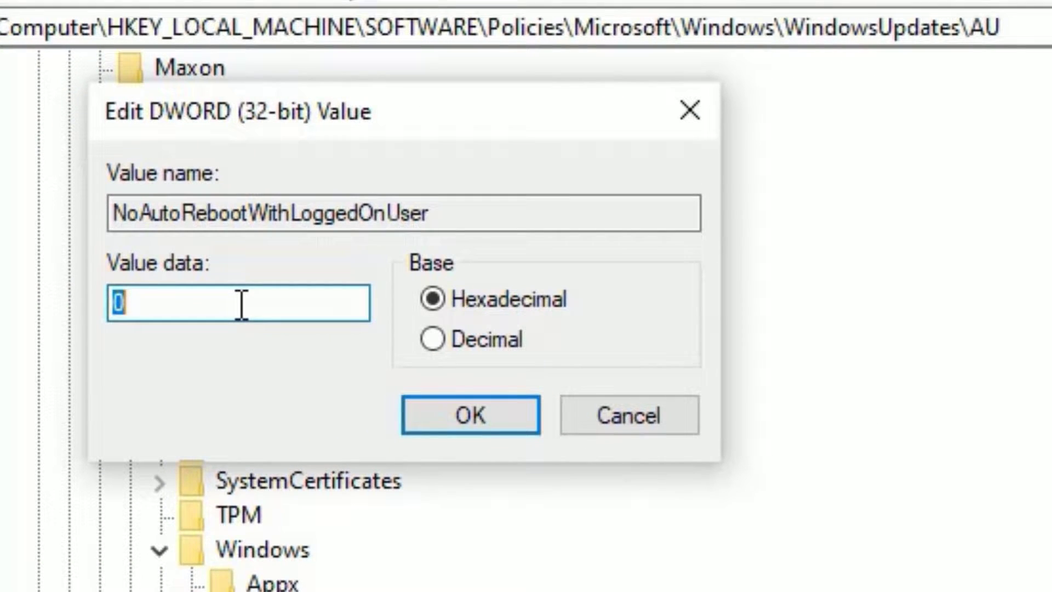
text(1)
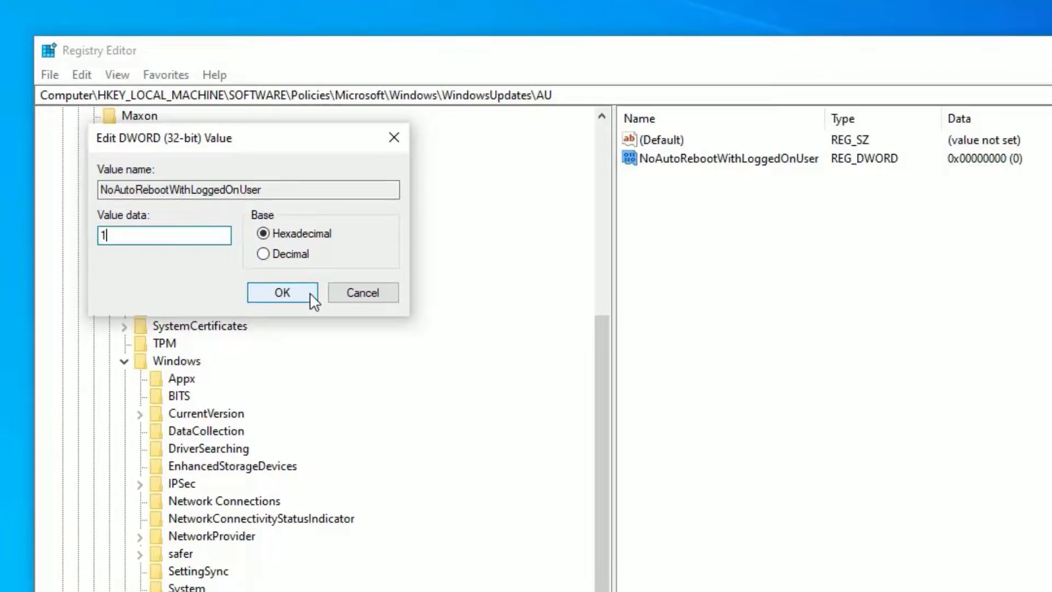
click(520, 423)
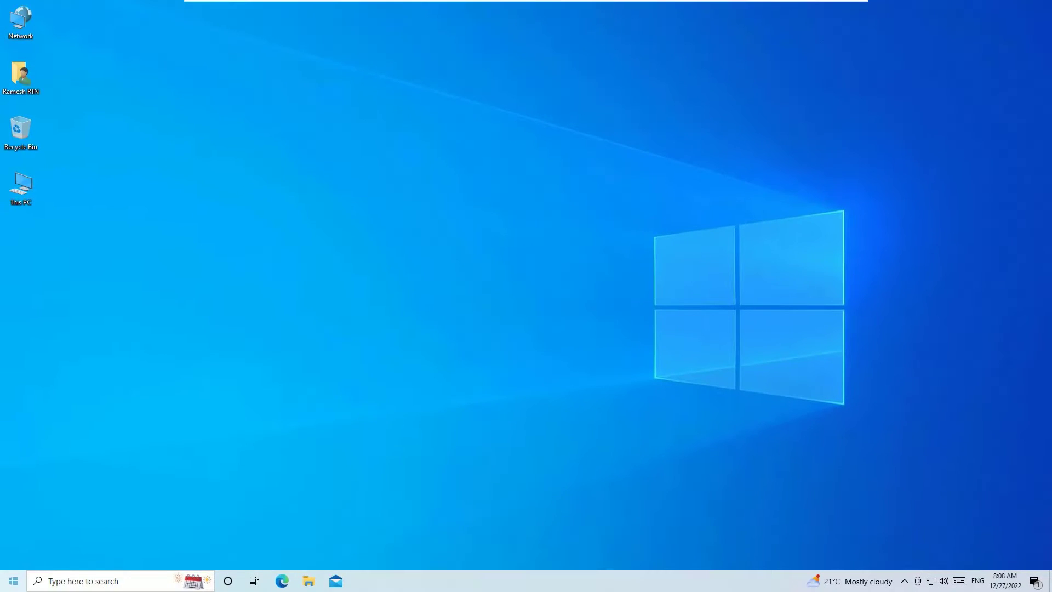
- Restart the PC using the Power options in the Start menu
click(13, 581)
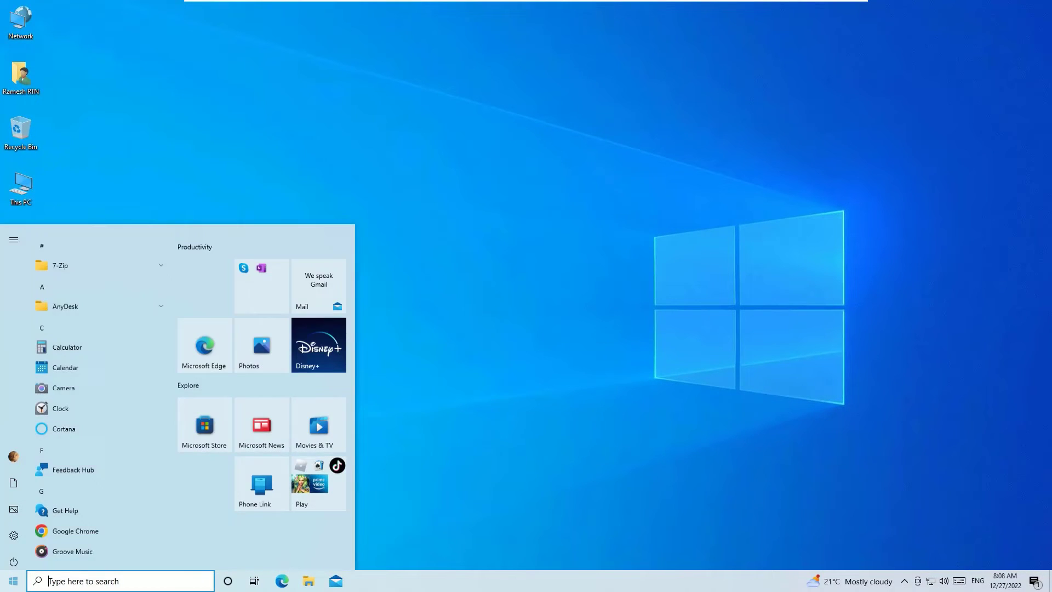
mouse_move(13, 557)
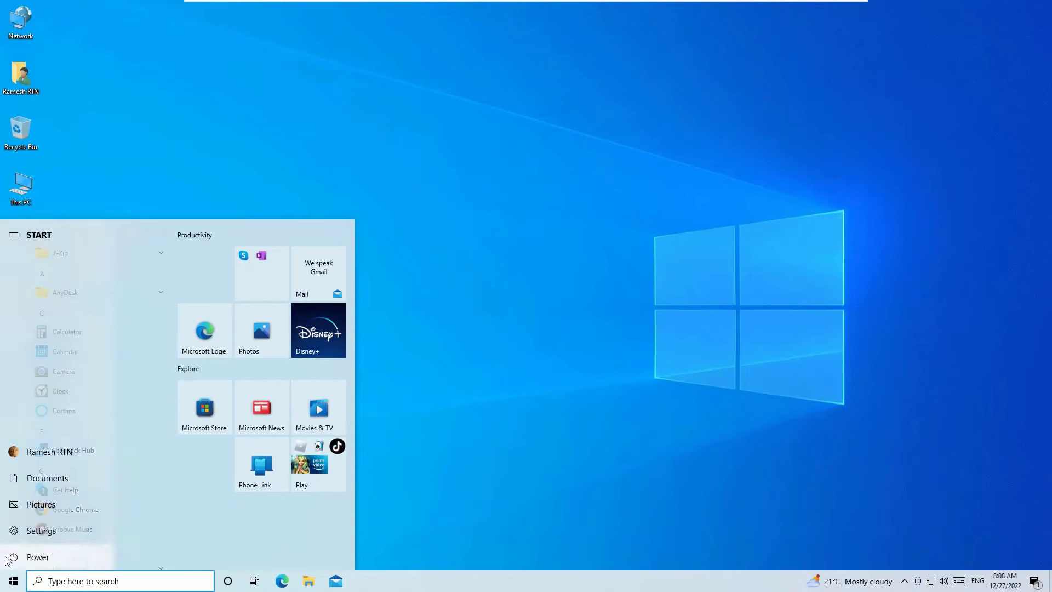
click(46, 558)
click(46, 524)
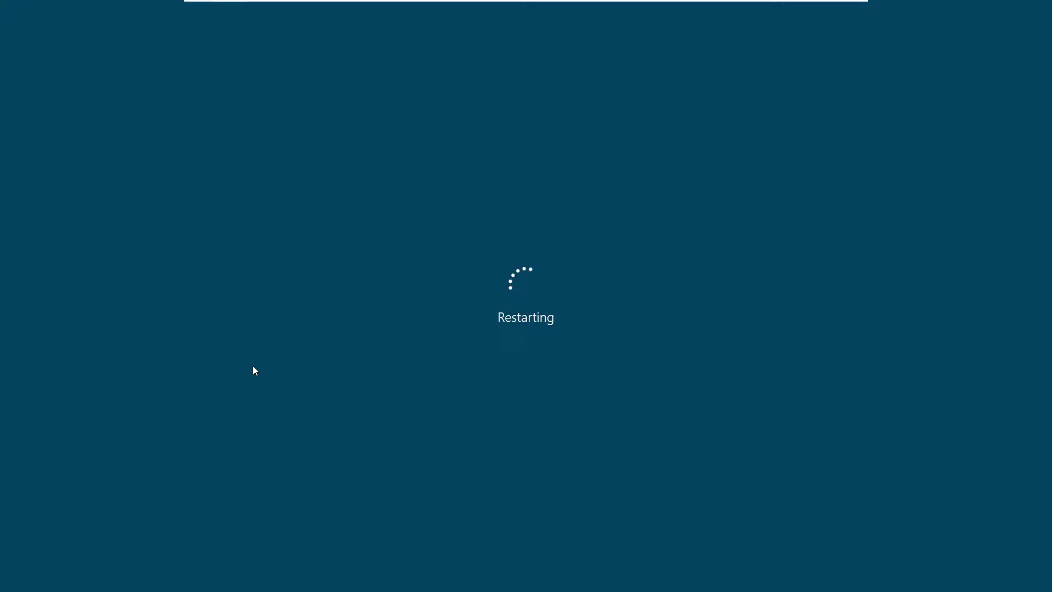